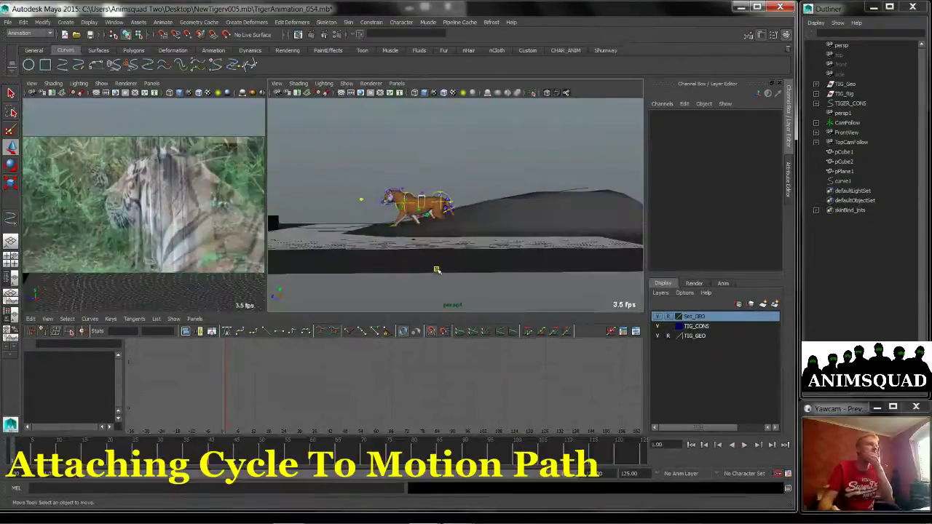
# Tumble the perspective view around the tiger to bring the ground into view
pyautogui.keyDown('alt'); pyautogui.moveTo(436, 262); pyautogui.dragTo(436, 251); pyautogui.keyUp('alt')
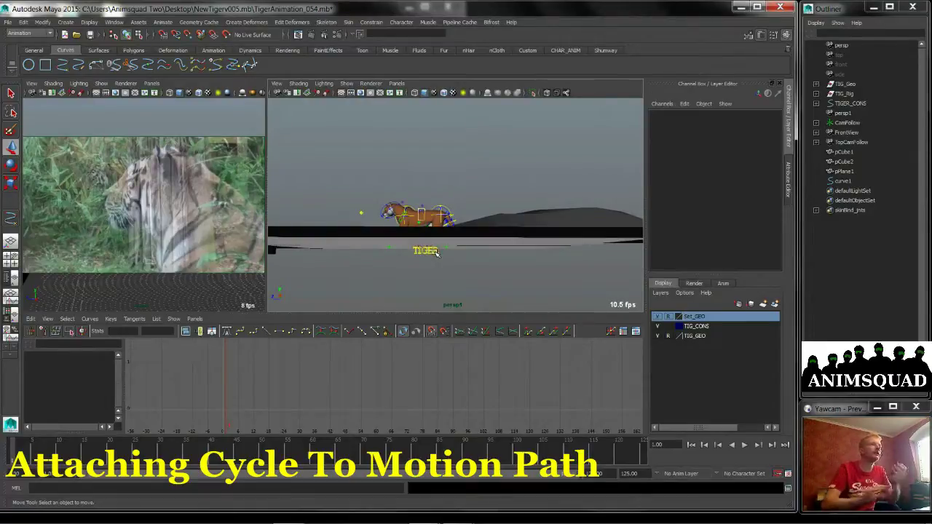
pyautogui.keyDown('alt'); pyautogui.moveTo(402, 262); pyautogui.dragTo(481, 254); pyautogui.keyUp('alt')
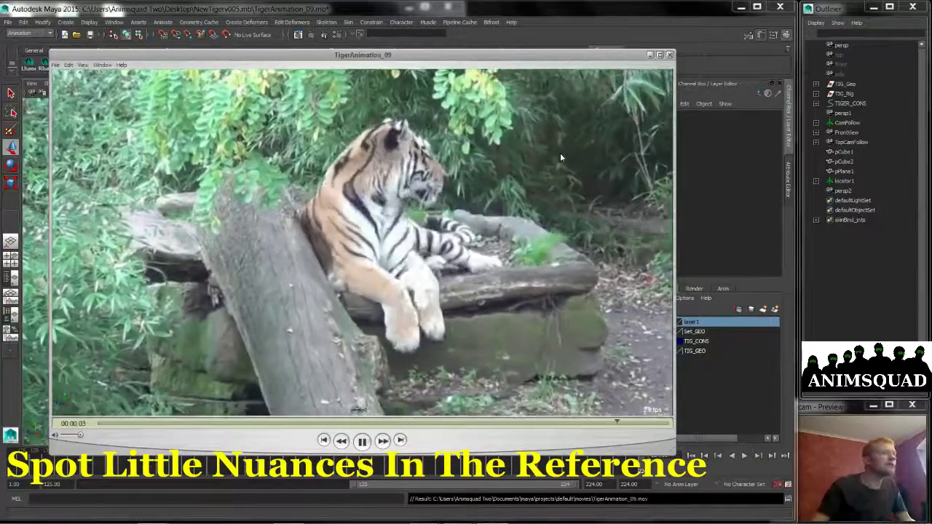
# Rewind the reference movie to its start to re-watch the walk
pyautogui.click(177, 435)
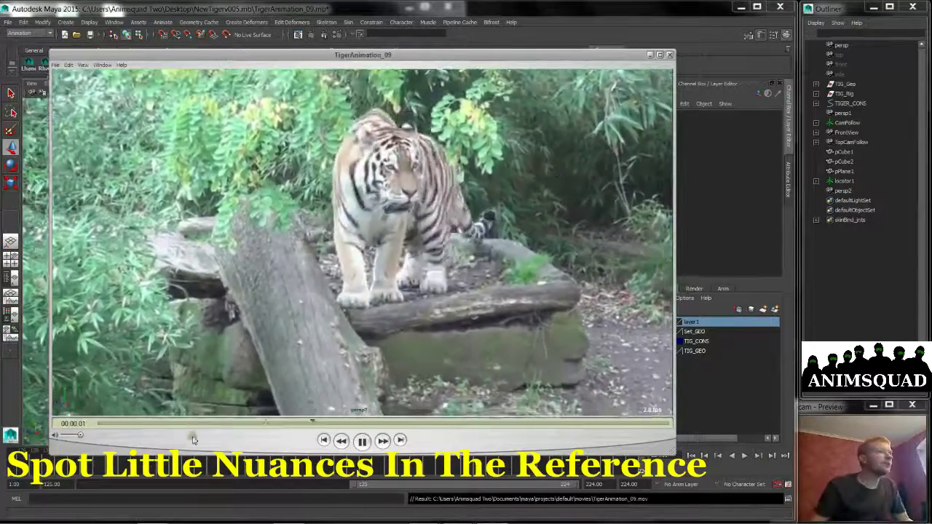
pyautogui.moveTo(282, 423); pyautogui.dragTo(241, 414)
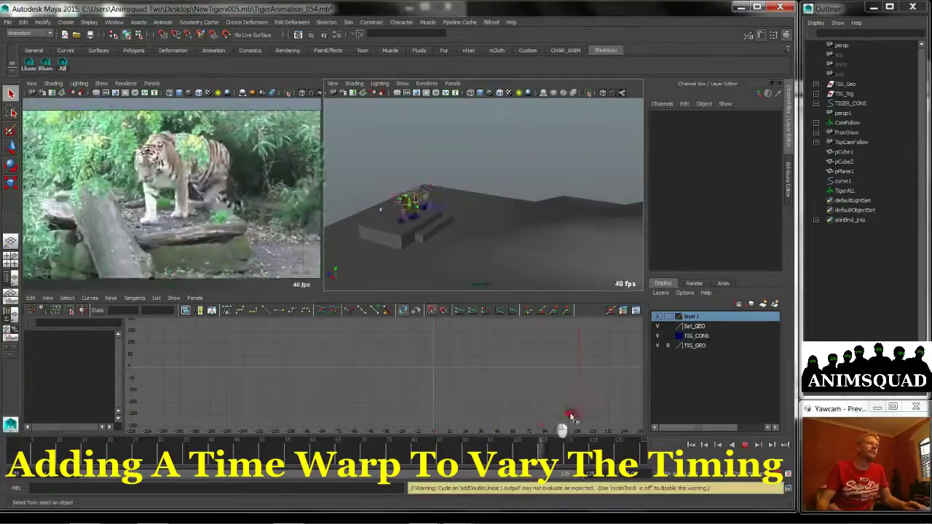
# Scrub the scene to frame 124 and play it back alongside the reference
pyautogui.moveTo(26, 446); pyautogui.dragTo(595, 419)
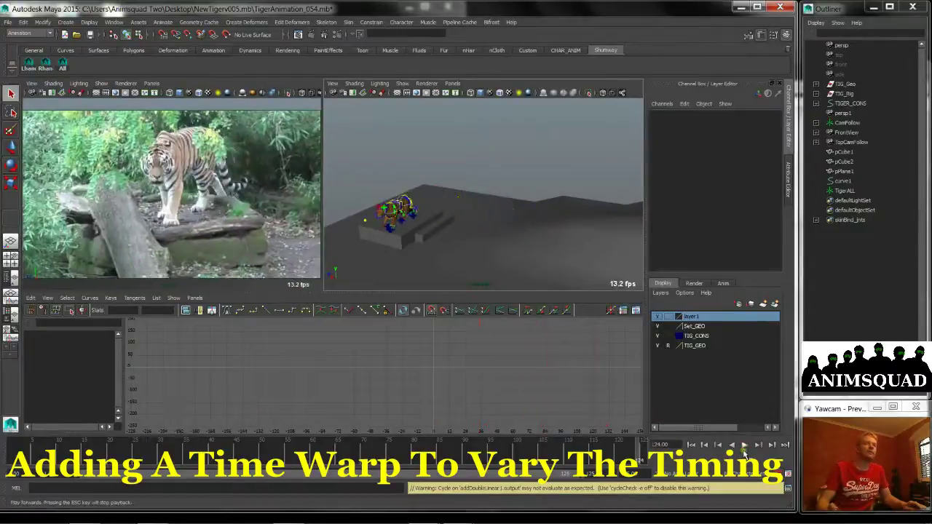
pyautogui.click(745, 445)
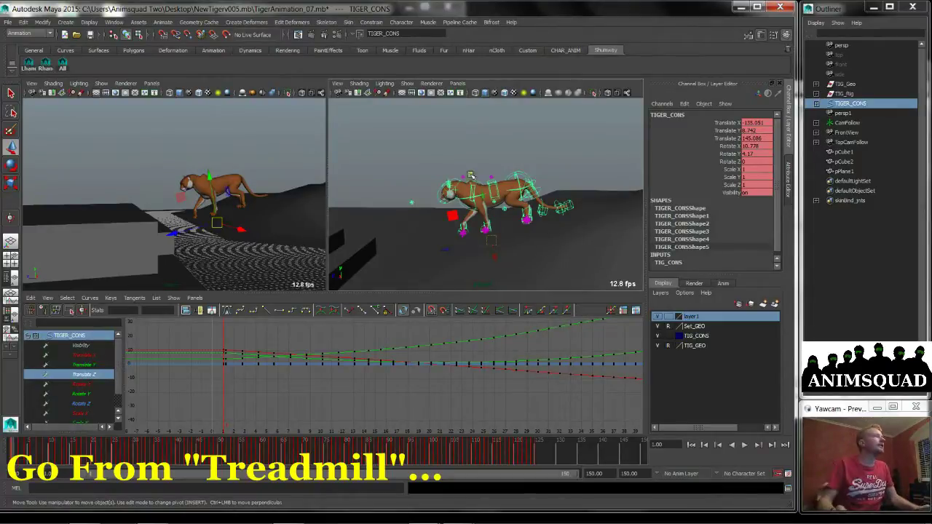
pyautogui.keyDown('alt'); pyautogui.moveTo(586, 195); pyautogui.dragTo(591, 188); pyautogui.keyUp('alt')
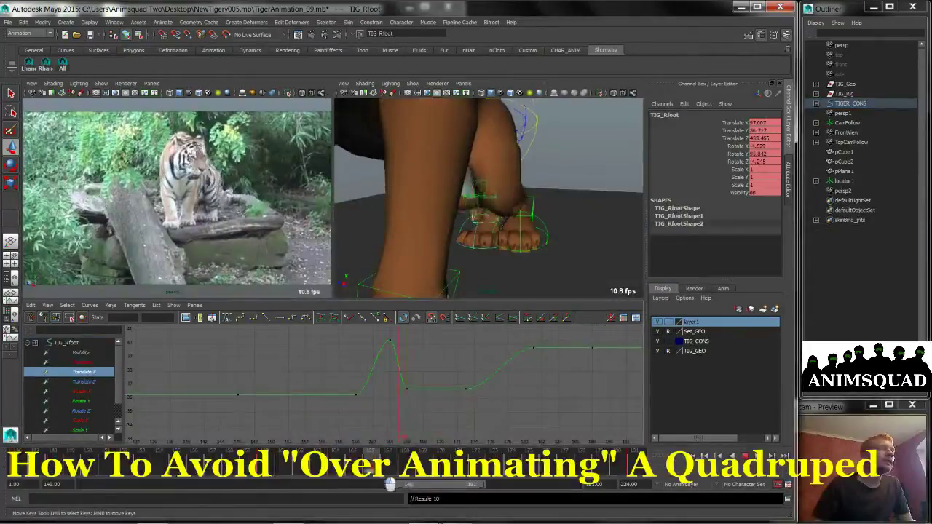
# Scrub back and forth through the right foot's lift and plant to check timing against the reference
pyautogui.moveTo(419, 481)
pyautogui.mouseDown()
pyautogui.moveTo(371, 482)
pyautogui.moveTo(405, 482)
pyautogui.moveTo(422, 470)
pyautogui.moveTo(513, 478)
pyautogui.moveTo(344, 486)
pyautogui.moveTo(427, 485)
pyautogui.mouseUp()
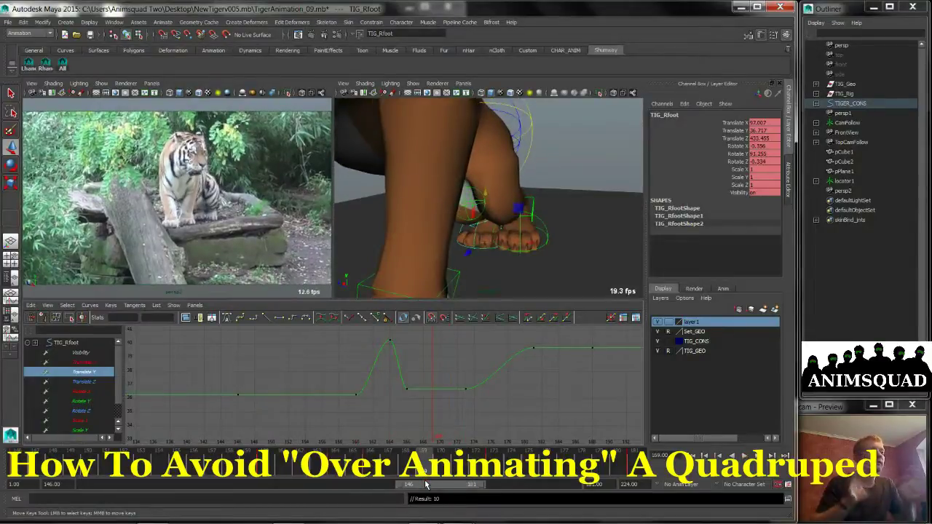
pyautogui.moveTo(426, 472); pyautogui.dragTo(375, 472)
pyautogui.moveTo(493, 472); pyautogui.dragTo(410, 472)
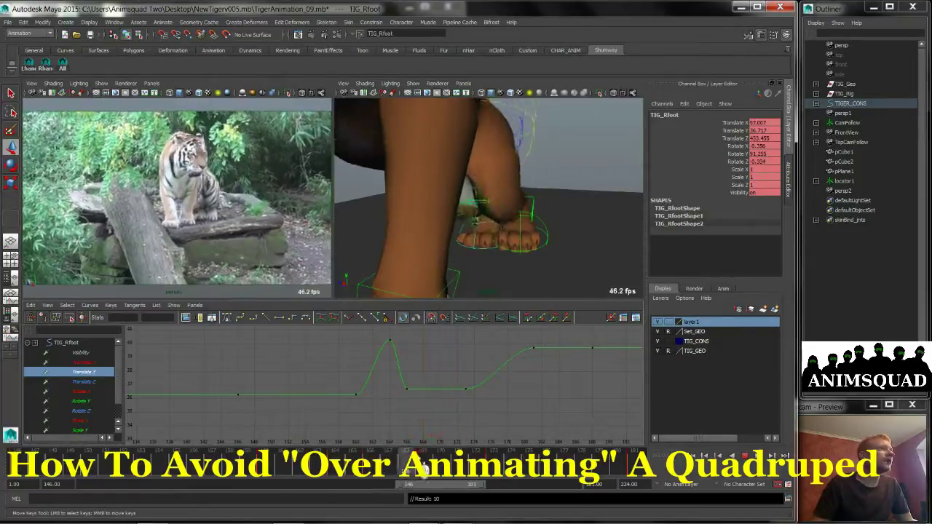
pyautogui.moveTo(349, 472); pyautogui.dragTo(514, 473)
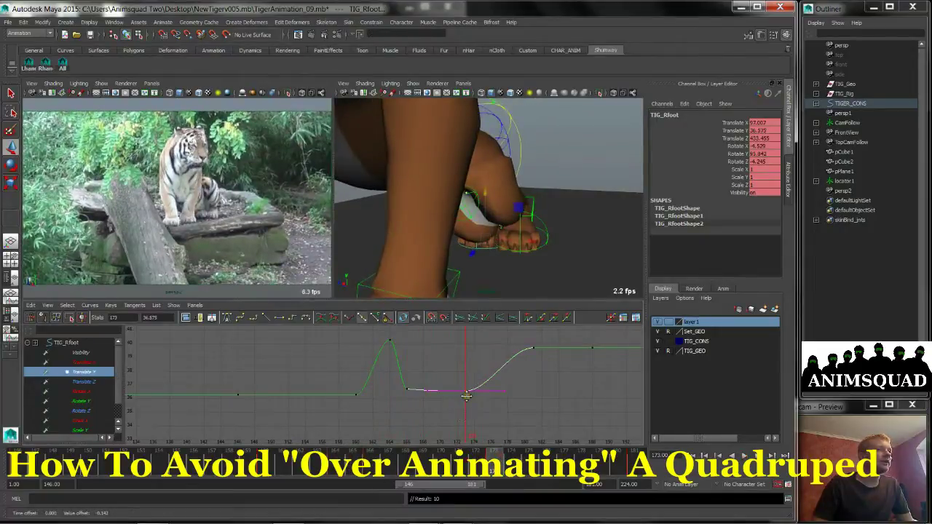
pyautogui.click(435, 368)
pyautogui.moveTo(510, 466); pyautogui.dragTo(555, 478)
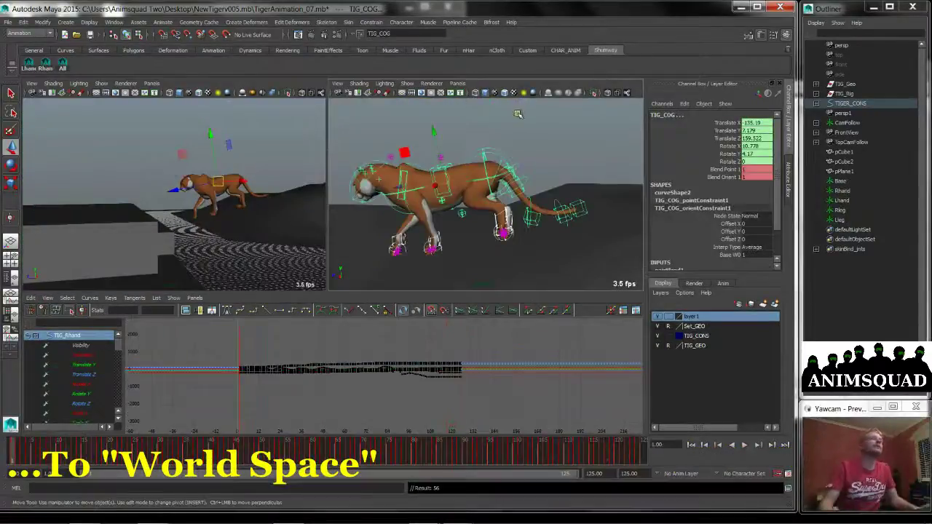
# Play the world-space walk, stop at frame 120, and return to frame 1
pyautogui.click(745, 445)
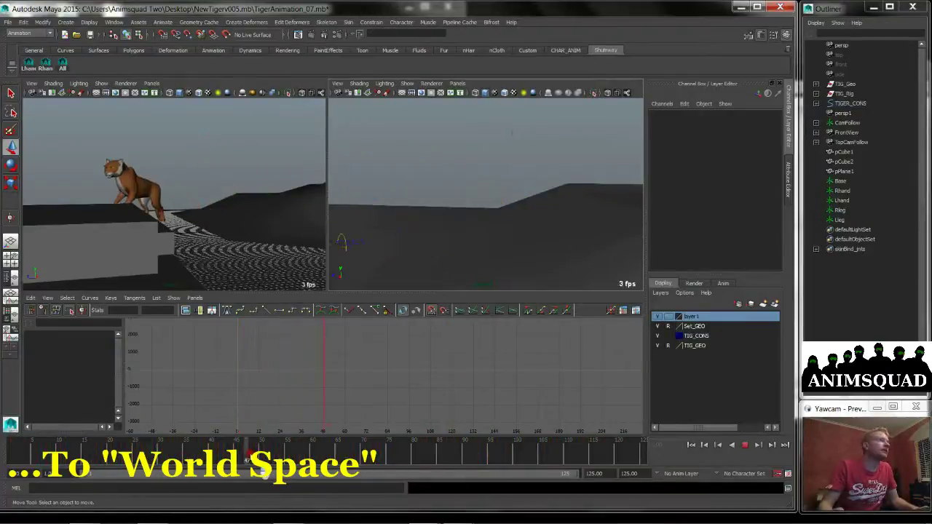
pyautogui.click(751, 448)
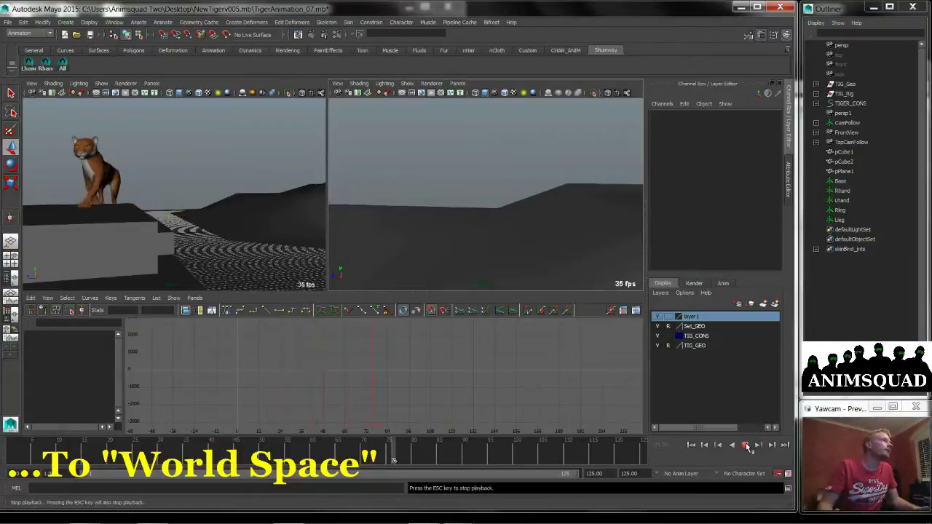
pyautogui.click(746, 445)
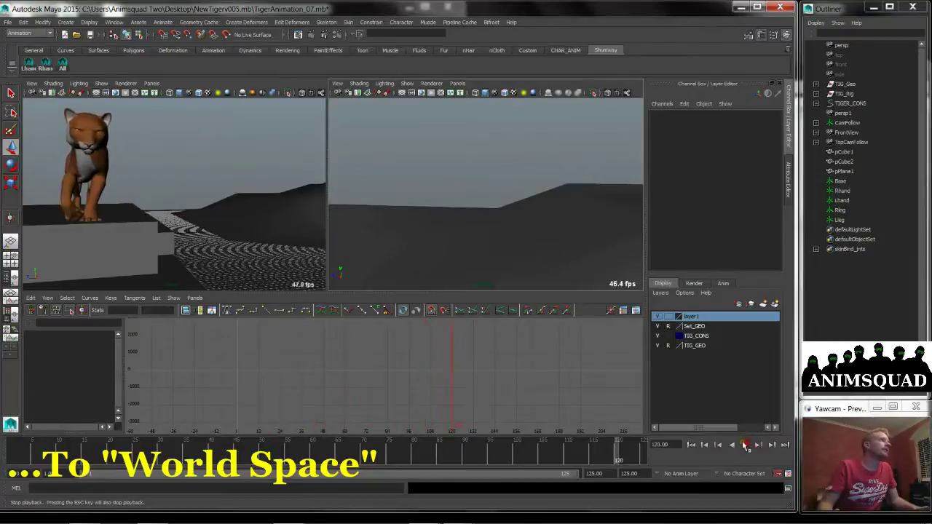
pyautogui.moveTo(307, 431); pyautogui.dragTo(12, 443)
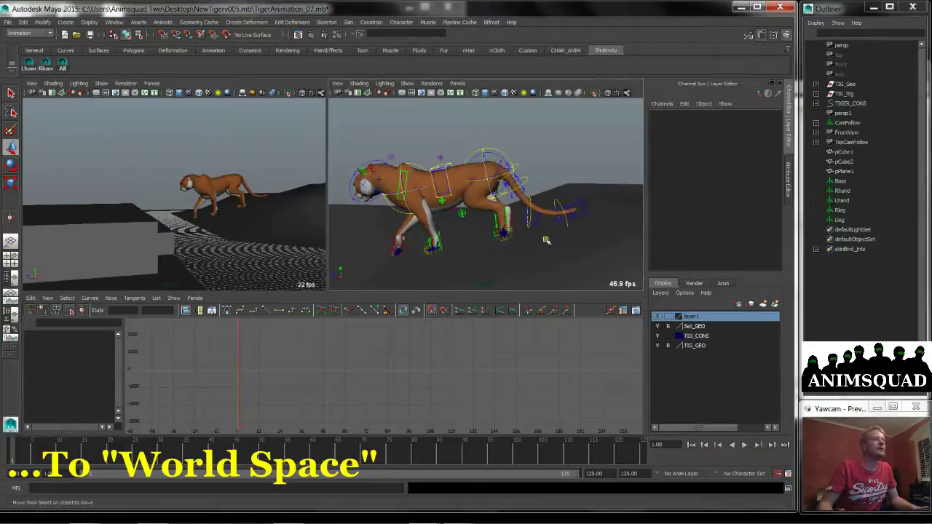
pyautogui.scroll(3, 496, 249)
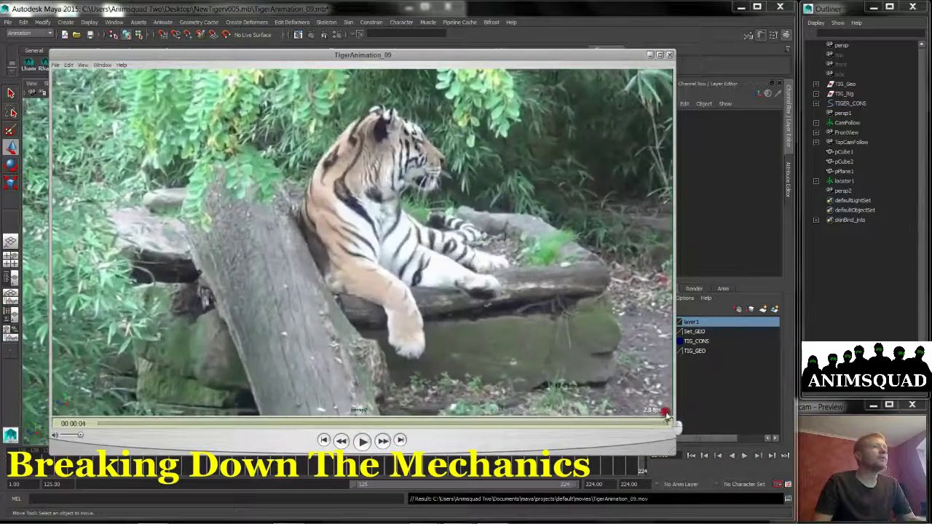
# Rewind, pause and step frame by frame through the tiger reference footage, then resume playback
pyautogui.moveTo(667, 415); pyautogui.dragTo(24, 408)
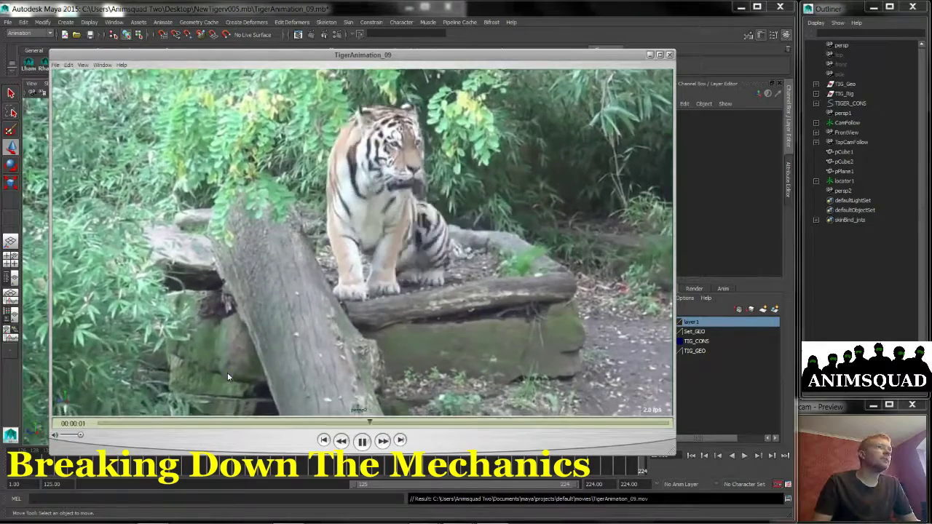
pyautogui.moveTo(260, 424); pyautogui.dragTo(108, 424)
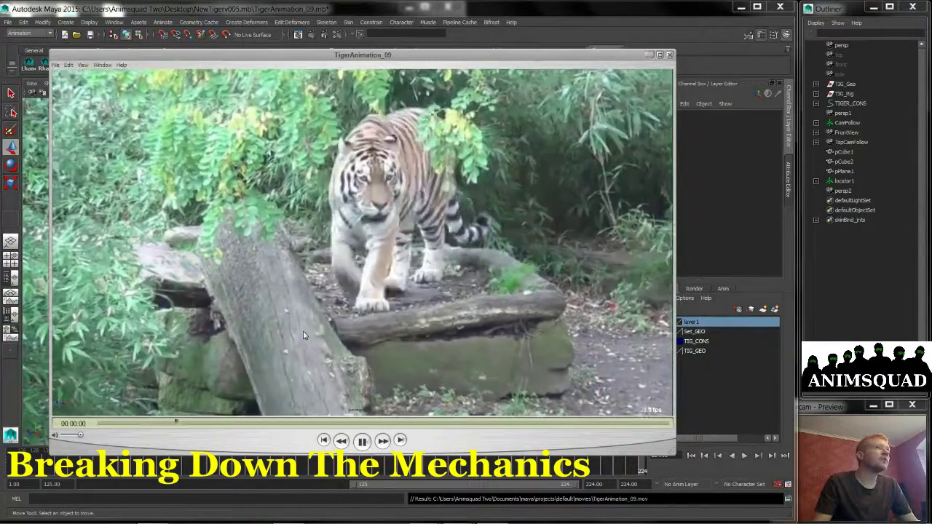
pyautogui.press('space')
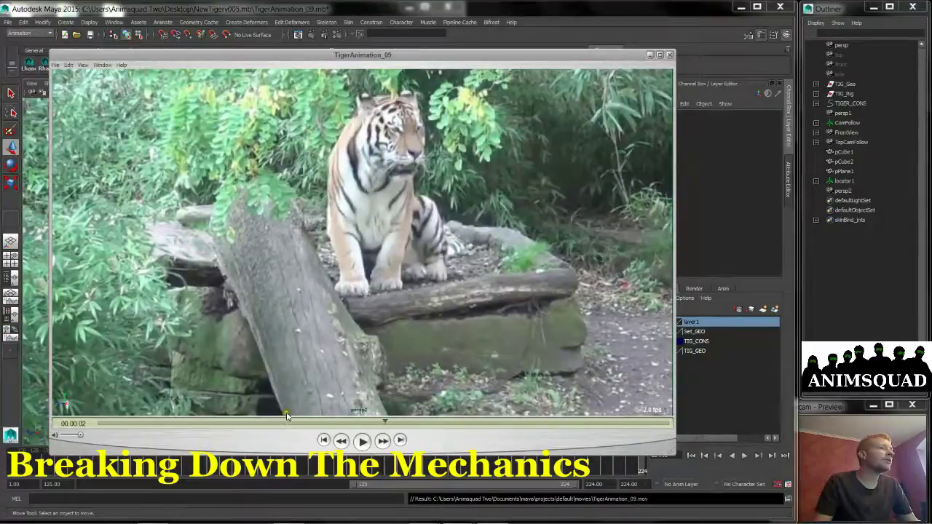
pyautogui.moveTo(286, 421); pyautogui.dragTo(329, 423)
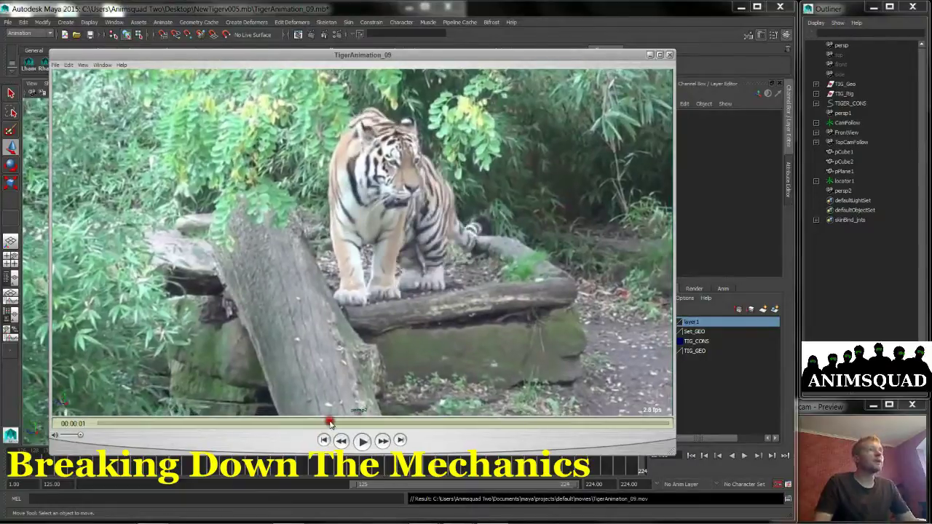
pyautogui.moveTo(330, 423); pyautogui.dragTo(291, 411)
pyautogui.press('space')
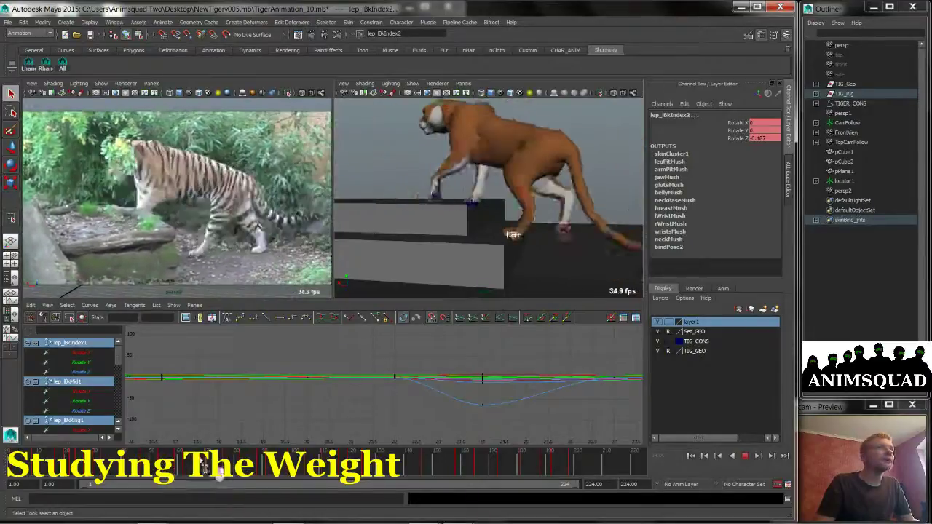
pyautogui.press('Escape')
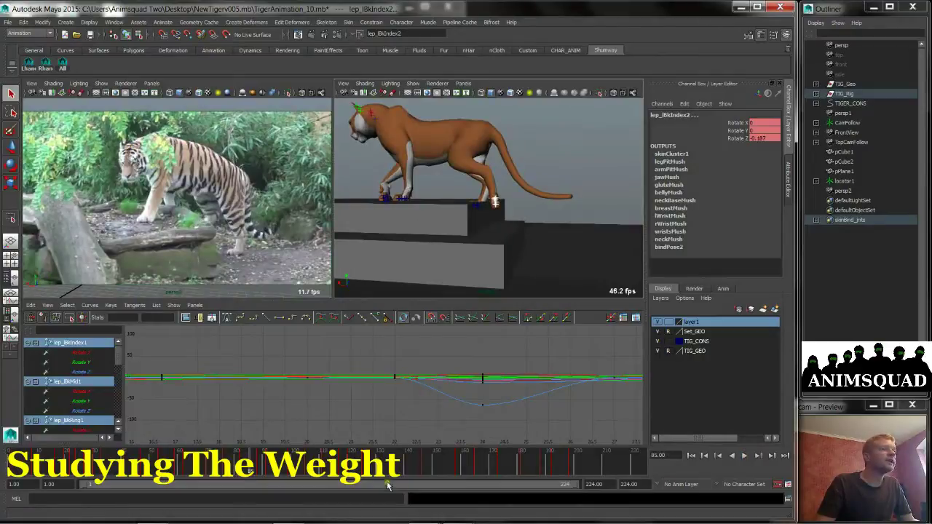
pyautogui.hotkey('alt', 'v')
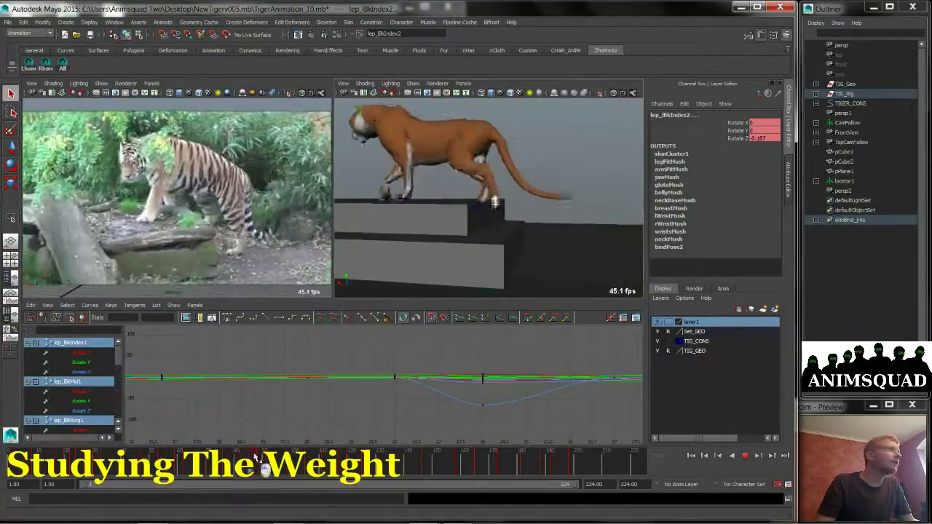
pyautogui.hotkey('alt', 'v')
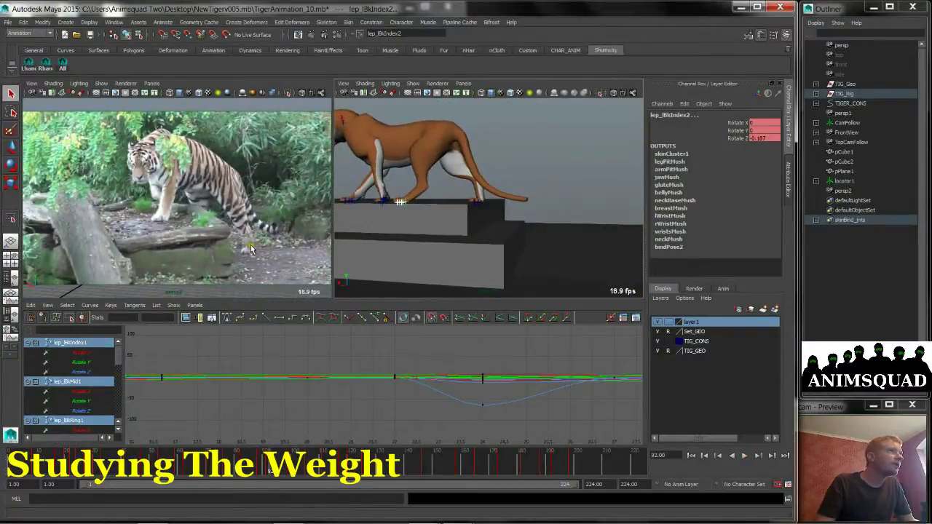
pyautogui.hotkey('alt', 'v')
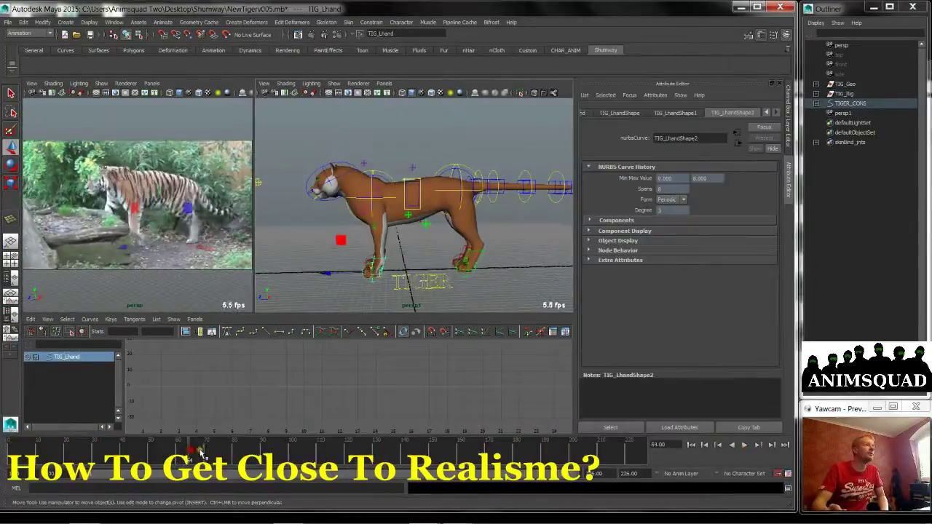
pyautogui.moveTo(208, 453)
pyautogui.mouseDown()
pyautogui.moveTo(298, 453)
pyautogui.moveTo(148, 455)
pyautogui.mouseUp()
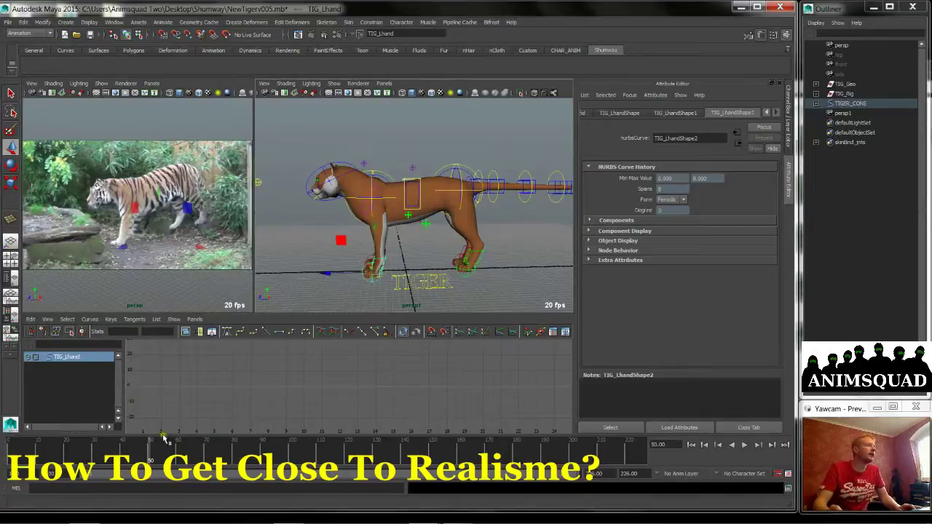
pyautogui.moveTo(146, 459)
pyautogui.mouseDown()
pyautogui.moveTo(89, 452)
pyautogui.moveTo(141, 456)
pyautogui.mouseUp()
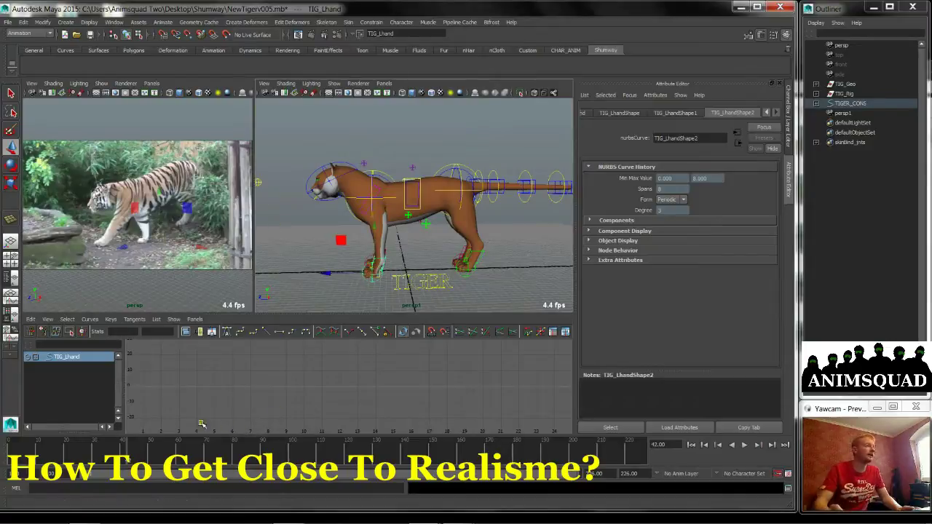
pyautogui.moveTo(122, 466)
pyautogui.mouseDown()
pyautogui.moveTo(129, 453)
pyautogui.moveTo(109, 453)
pyautogui.moveTo(154, 459)
pyautogui.moveTo(121, 459)
pyautogui.mouseUp()
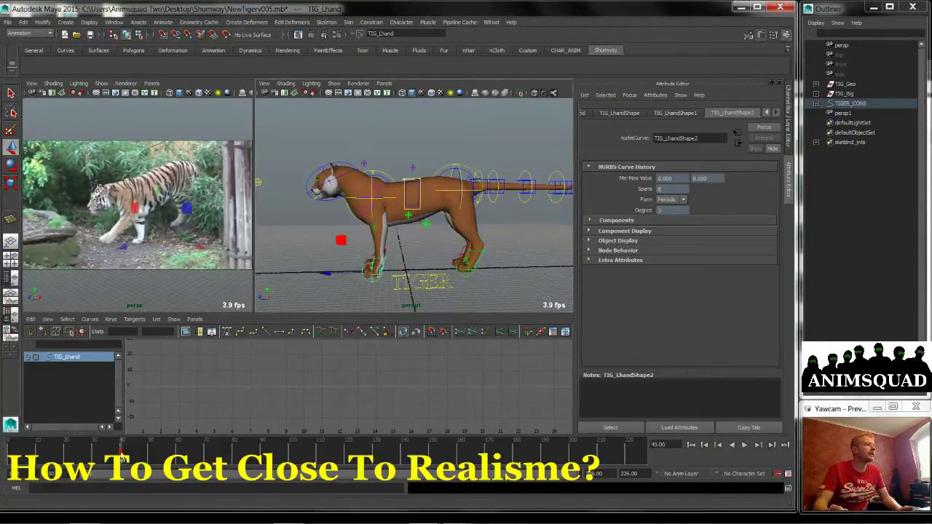
pyautogui.hotkey('alt', 'v')
pyautogui.hotkey('alt', 'v')
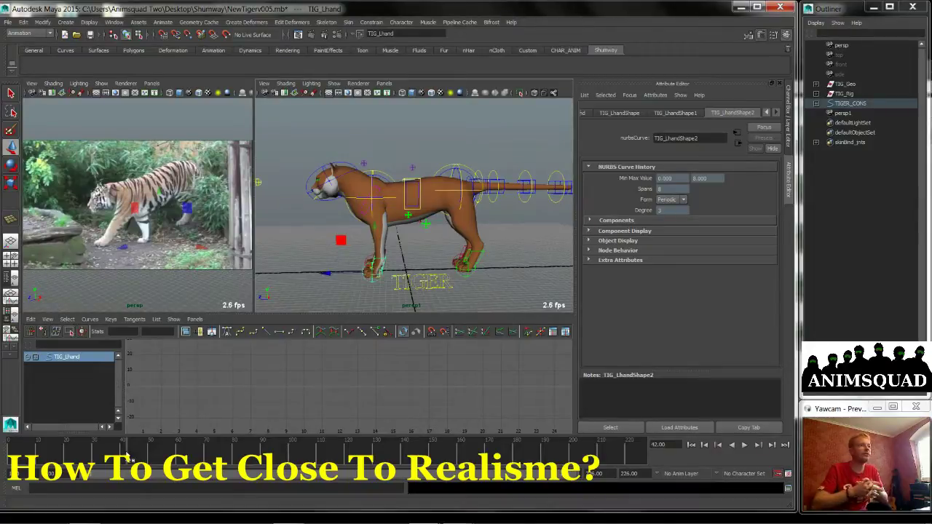
pyautogui.moveTo(127, 456); pyautogui.dragTo(235, 455)
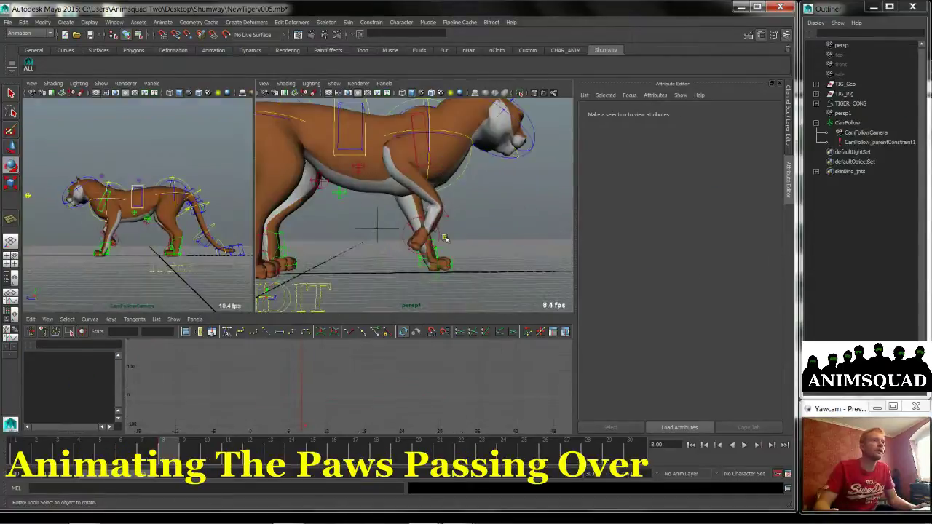
# Move the TIG_Rhand right front paw control to reposition the leg, orbiting to check it
pyautogui.click(439, 237)
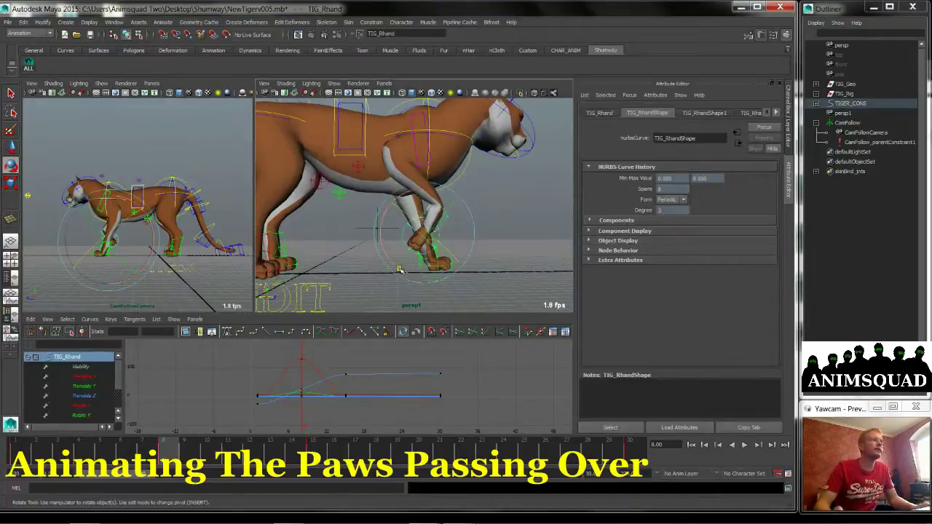
pyautogui.press('w')
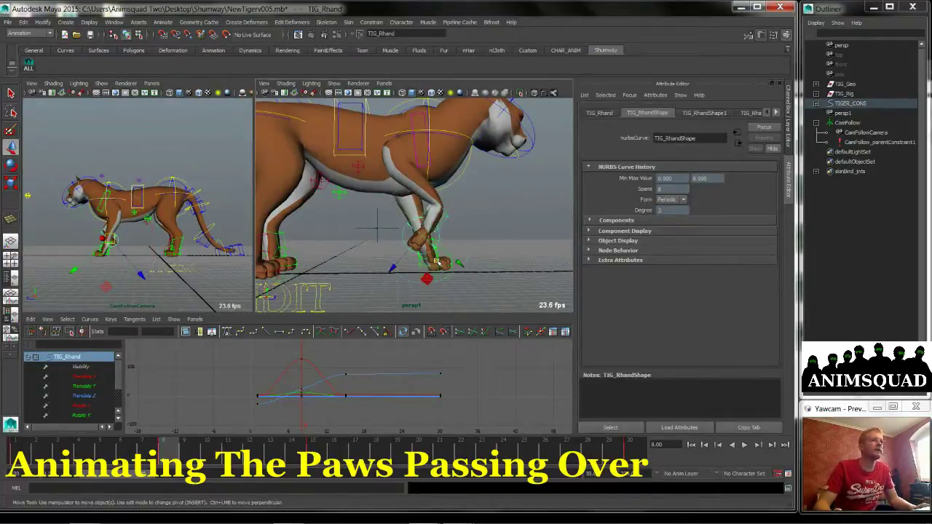
pyautogui.moveTo(473, 273); pyautogui.dragTo(431, 268, button='middle')
pyautogui.moveTo(431, 268)
pyautogui.keyDown('alt'); pyautogui.mouseDown()
pyautogui.moveTo(462, 262)
pyautogui.moveTo(410, 264)
pyautogui.moveTo(443, 262)
pyautogui.moveTo(454, 246)
pyautogui.moveTo(518, 238)
pyautogui.moveTo(397, 258)
pyautogui.moveTo(444, 267)
pyautogui.mouseUp(); pyautogui.keyUp('alt')
pyautogui.scroll(3, 413, 262)
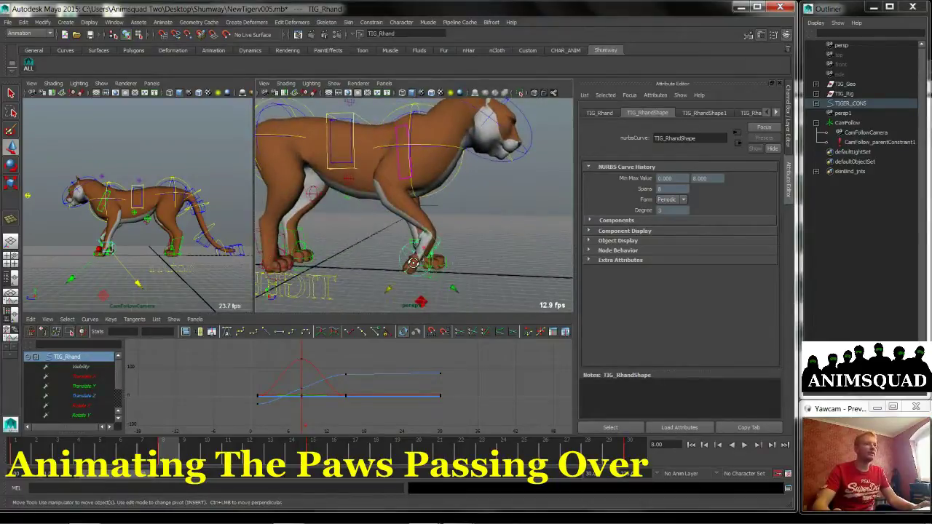
pyautogui.keyDown('alt'); pyautogui.moveTo(413, 263); pyautogui.dragTo(423, 264); pyautogui.keyUp('alt')
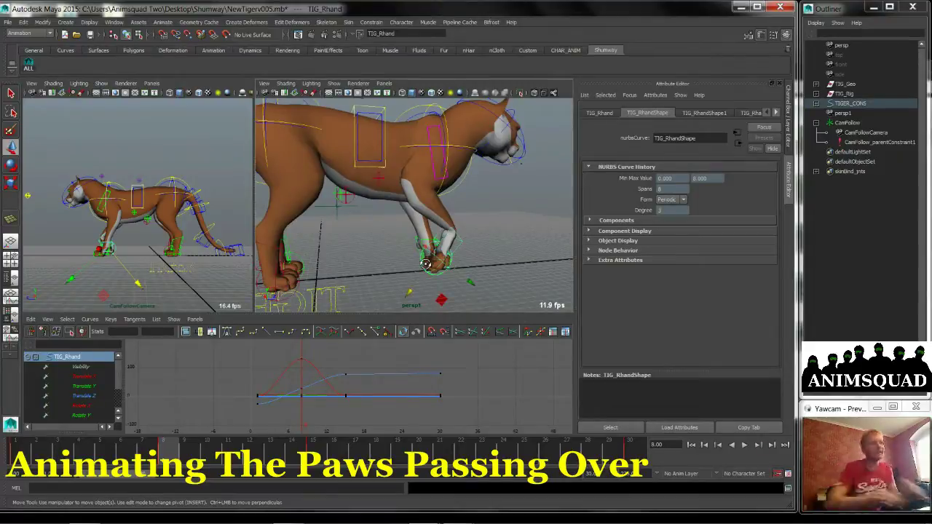
pyautogui.keyDown('alt'); pyautogui.moveTo(454, 252); pyautogui.dragTo(413, 250); pyautogui.keyUp('alt')
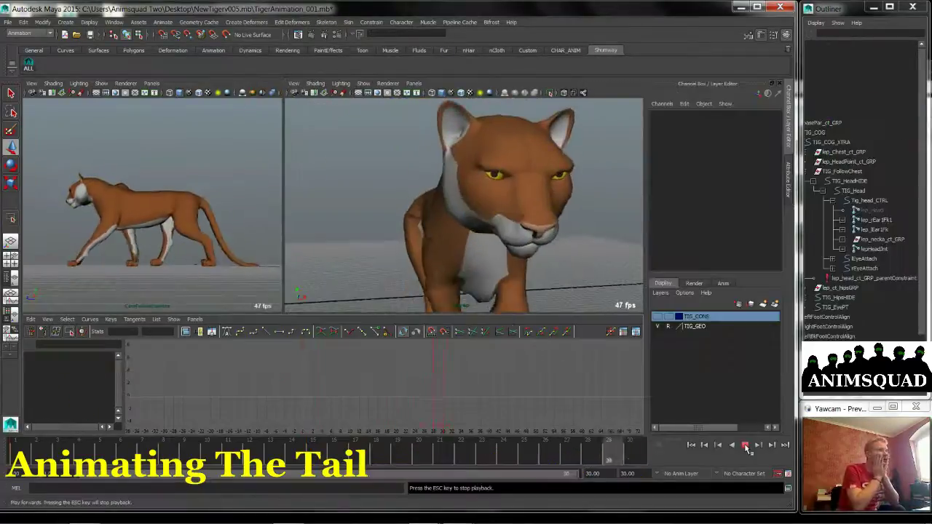